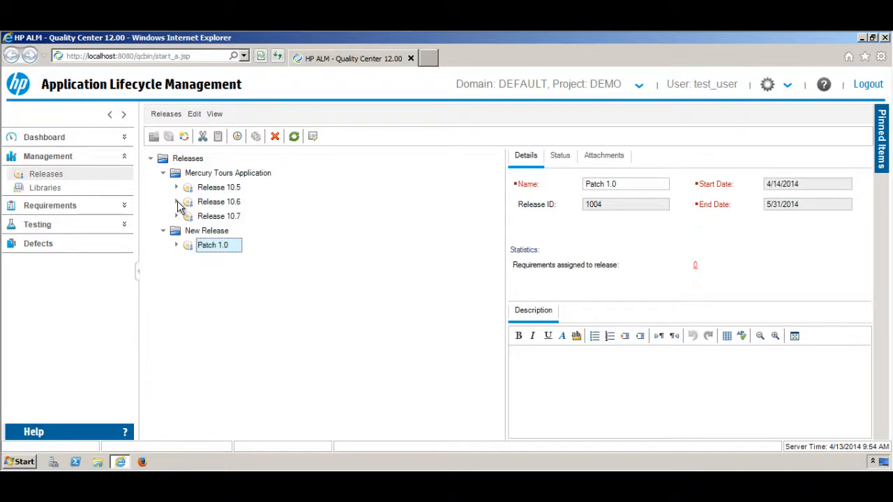
- Examine the milestones and cycles defined under Release 10.6 and Release 10.5 of the Mercury Tours Application
{"action": "left_click", "coordinate": [177, 202]}
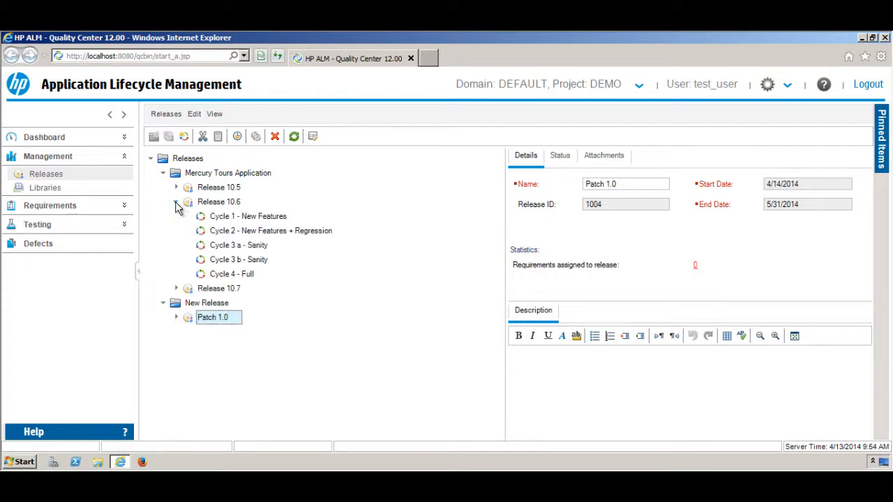
{"action": "left_click", "coordinate": [176, 188]}
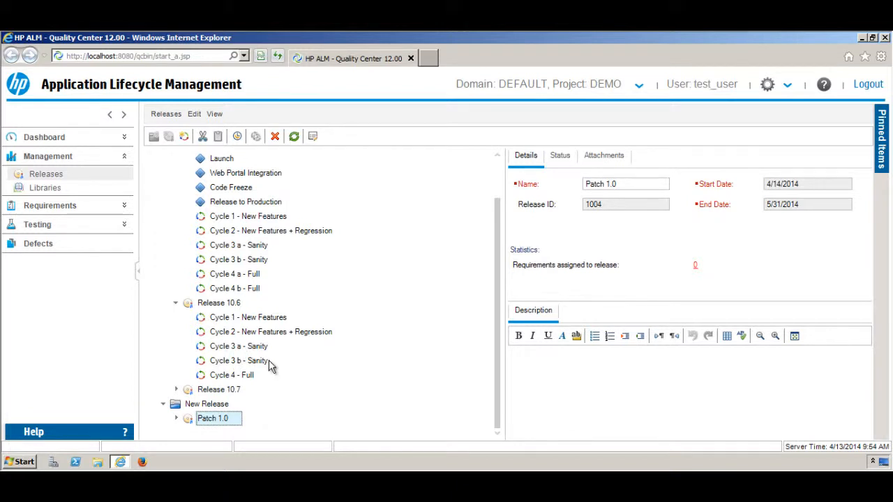
{"action": "scroll", "coordinate": [331, 233], "scroll_direction": "up", "scroll_amount": 2}
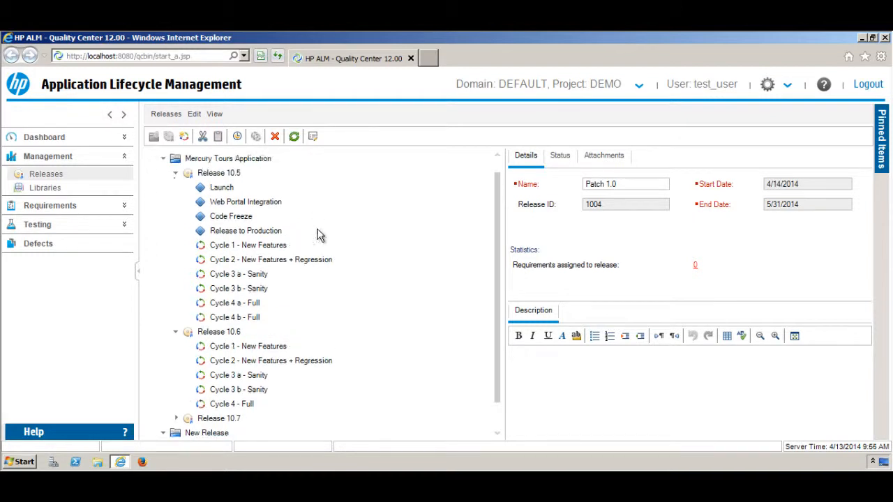
{"action": "left_click", "coordinate": [175, 173]}
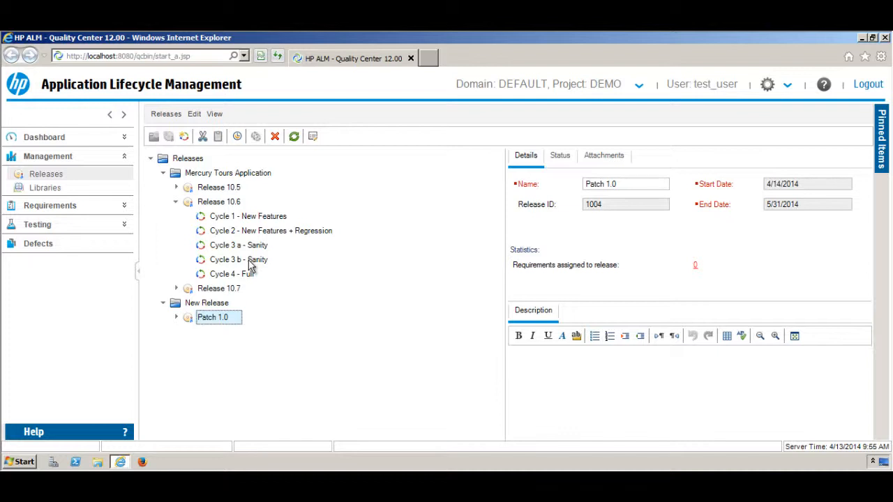
{"action": "left_click", "coordinate": [177, 202]}
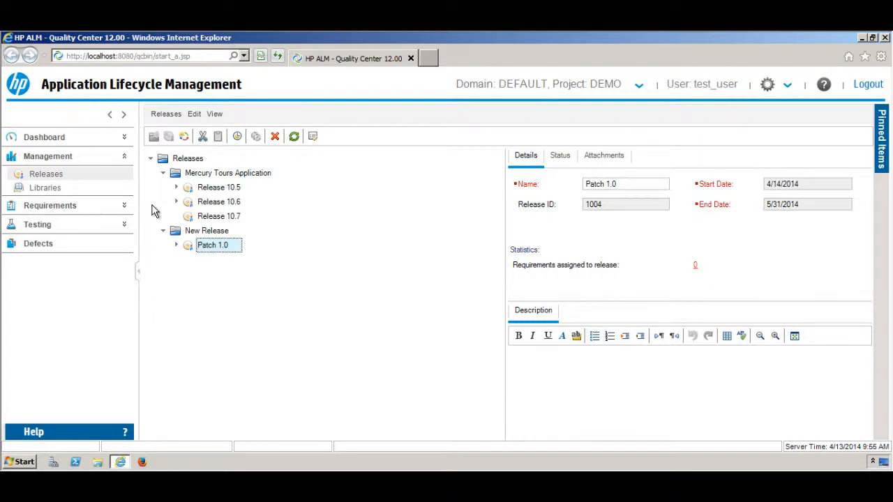
- Start a new cycle under Release 10.7, naming it Cycle 1 with a start date of 4/30/2014
{"action": "left_click", "coordinate": [203, 218]}
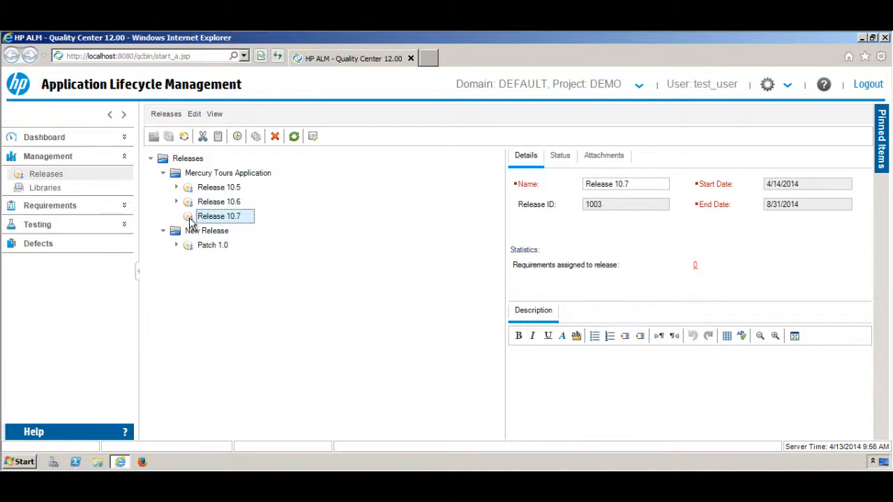
{"action": "left_click", "coordinate": [184, 137]}
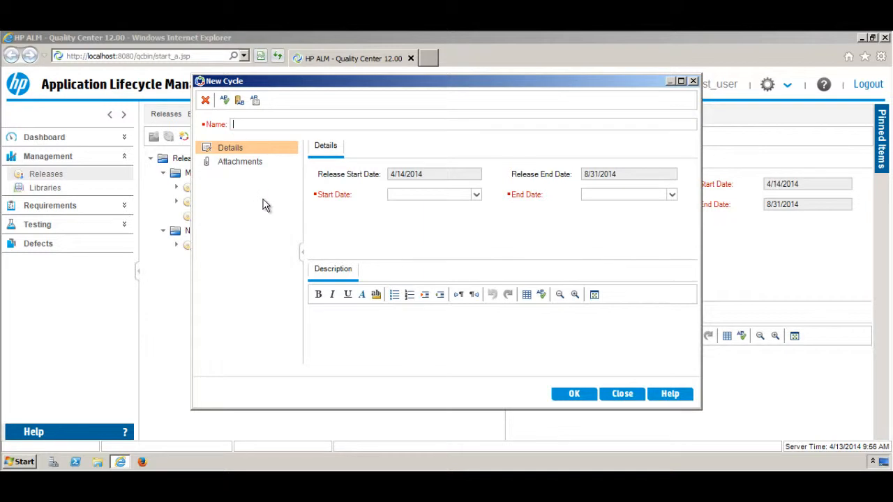
{"action": "type", "text": "Cycle 1"}
{"action": "left_click", "coordinate": [669, 173]}
{"action": "left_click", "coordinate": [673, 173]}
{"action": "left_click", "coordinate": [477, 196]}
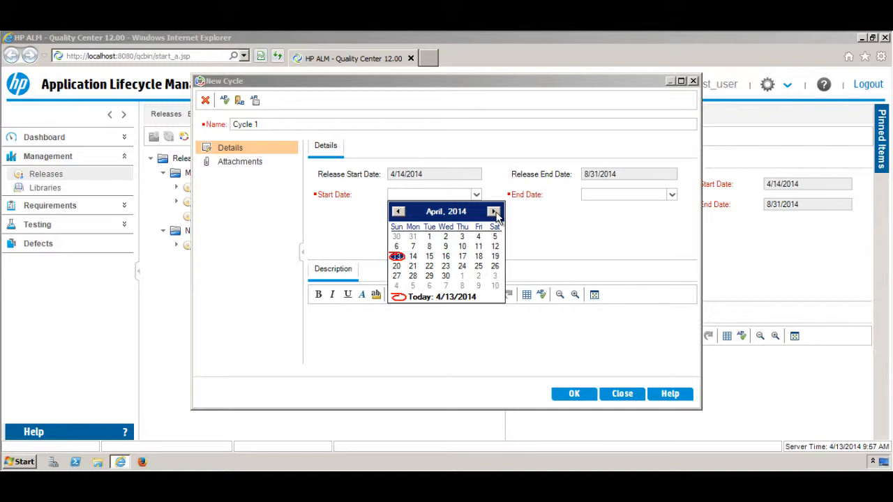
{"action": "left_click", "coordinate": [447, 277]}
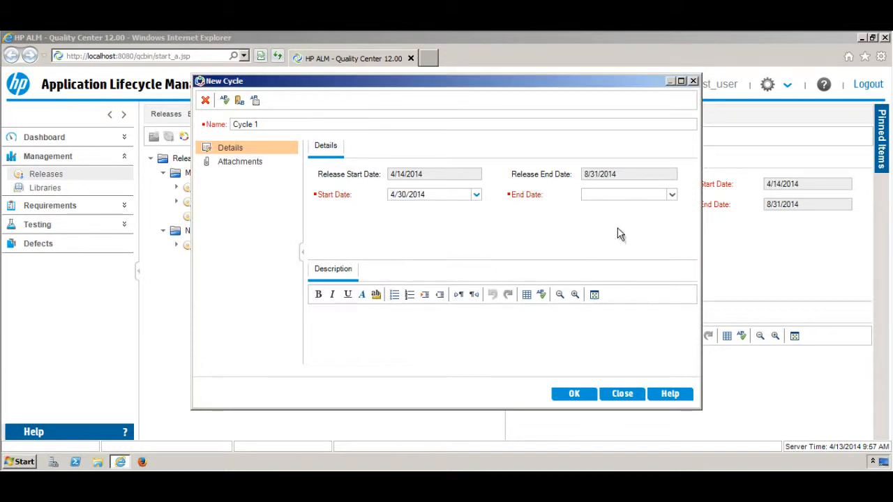
- Set Cycle 1's end date to 5/15/2014, check its attachments section, and create the cycle
{"action": "left_click", "coordinate": [674, 197]}
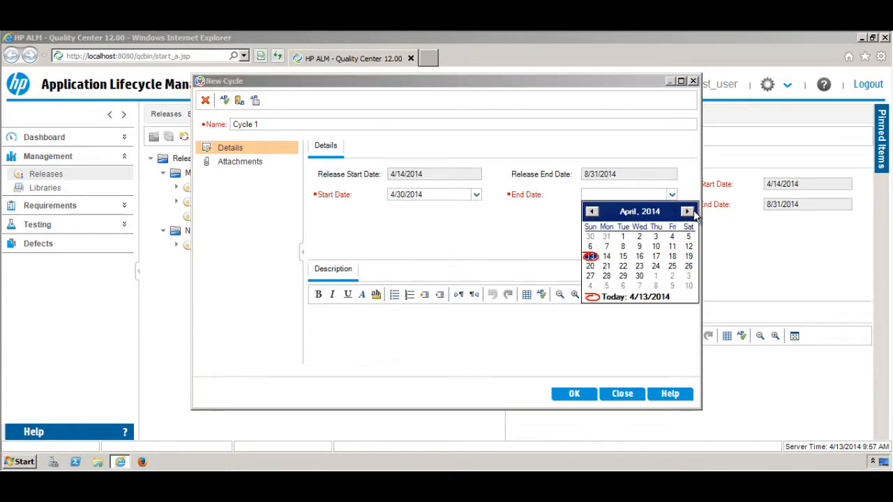
{"action": "left_click", "coordinate": [687, 210]}
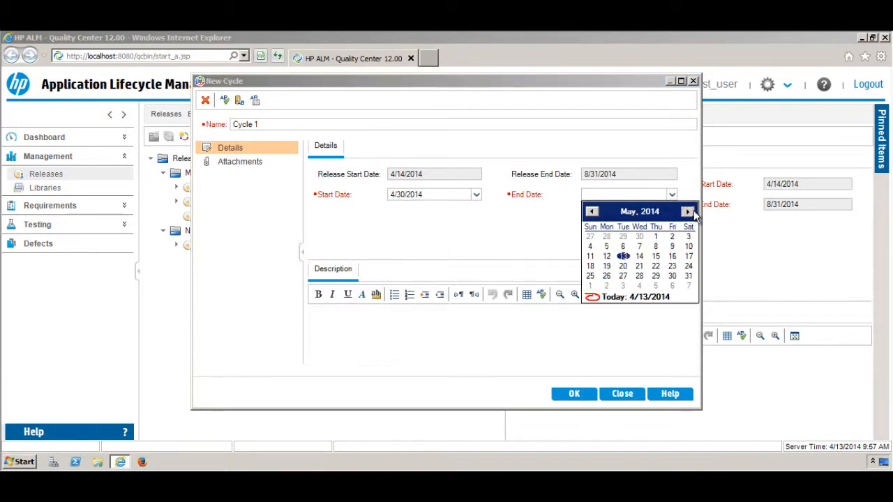
{"action": "left_click", "coordinate": [657, 257]}
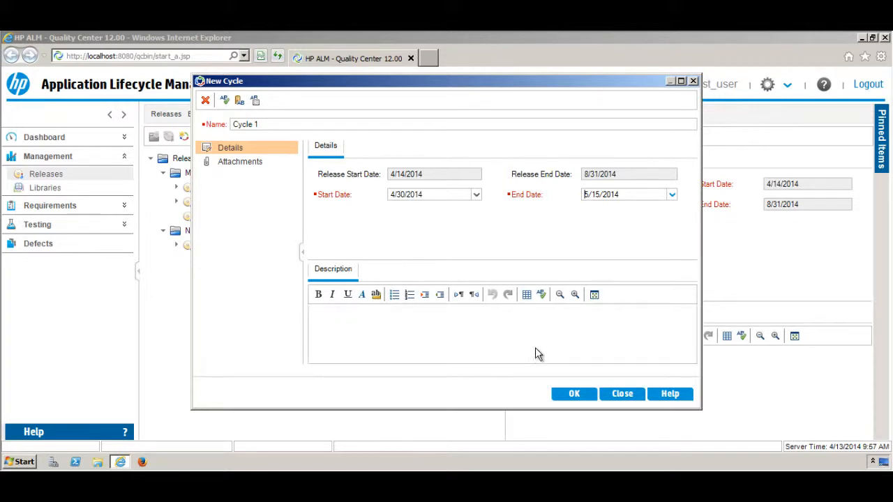
{"action": "left_click", "coordinate": [234, 165]}
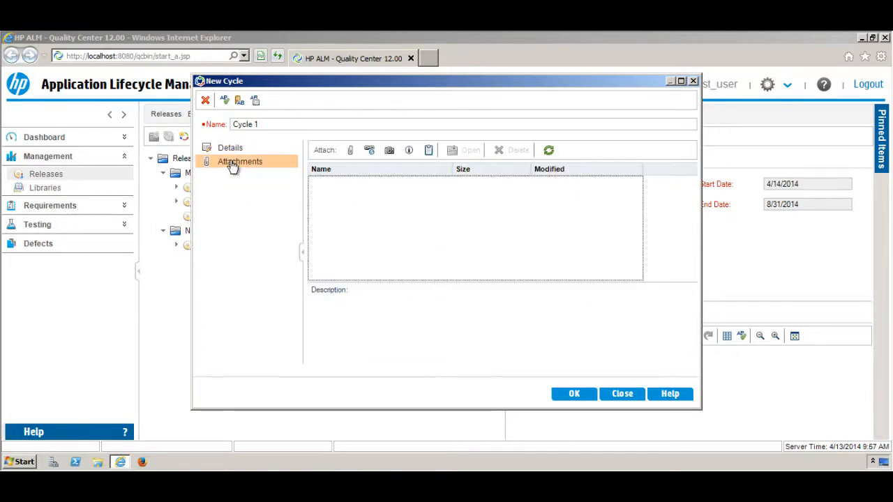
{"action": "left_click", "coordinate": [242, 152]}
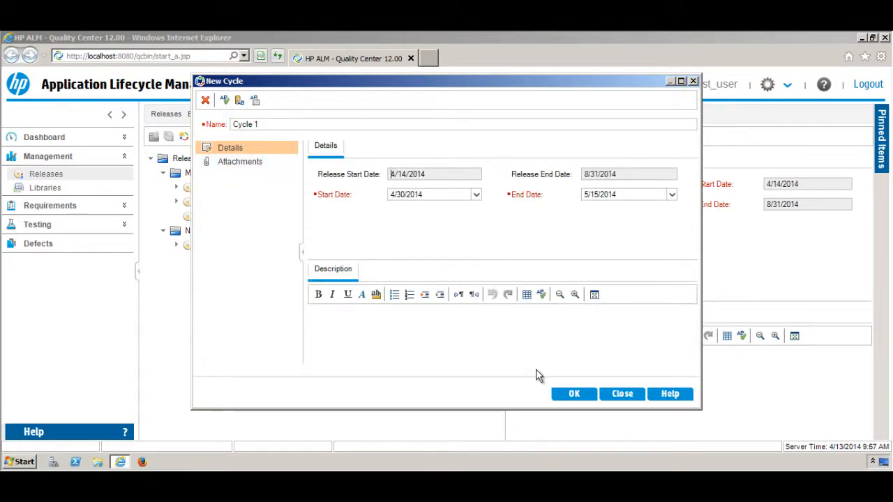
{"action": "left_click", "coordinate": [585, 399]}
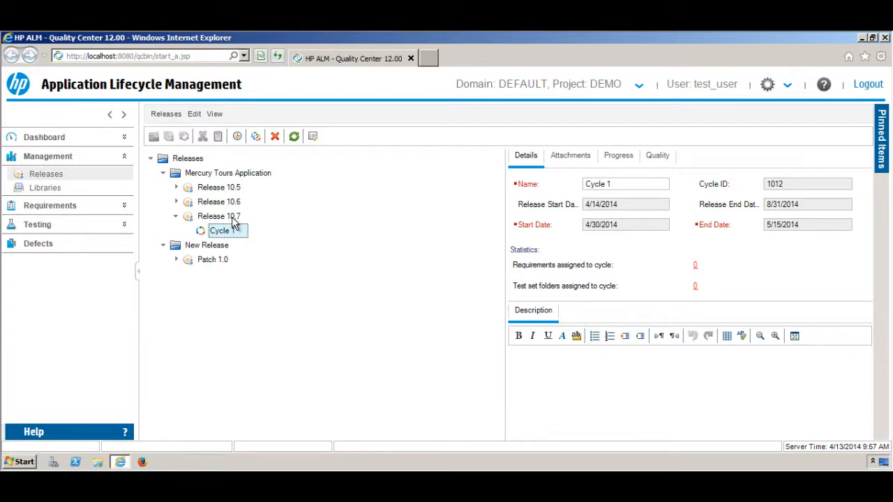
{"action": "left_click", "coordinate": [234, 217]}
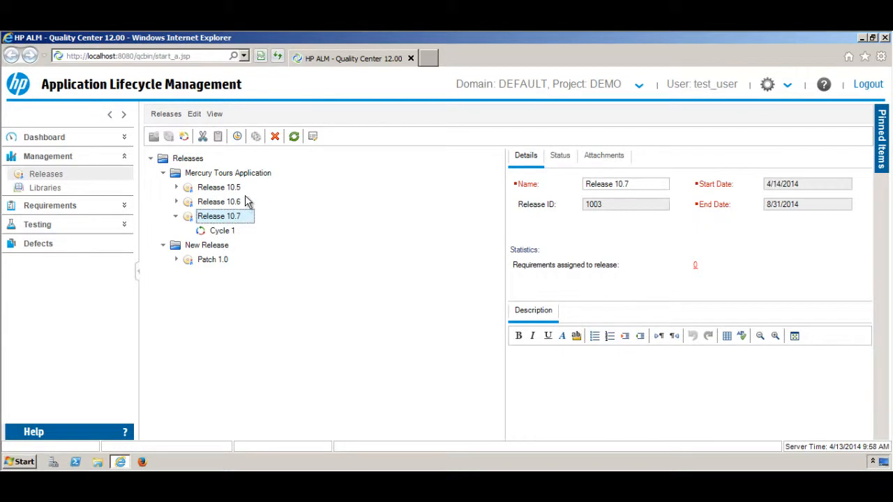
{"action": "left_click", "coordinate": [185, 138]}
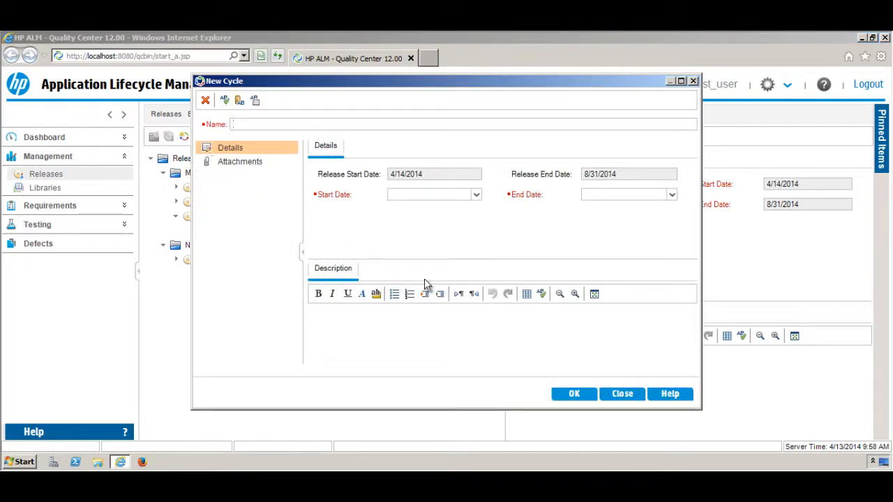
{"action": "left_click", "coordinate": [622, 394]}
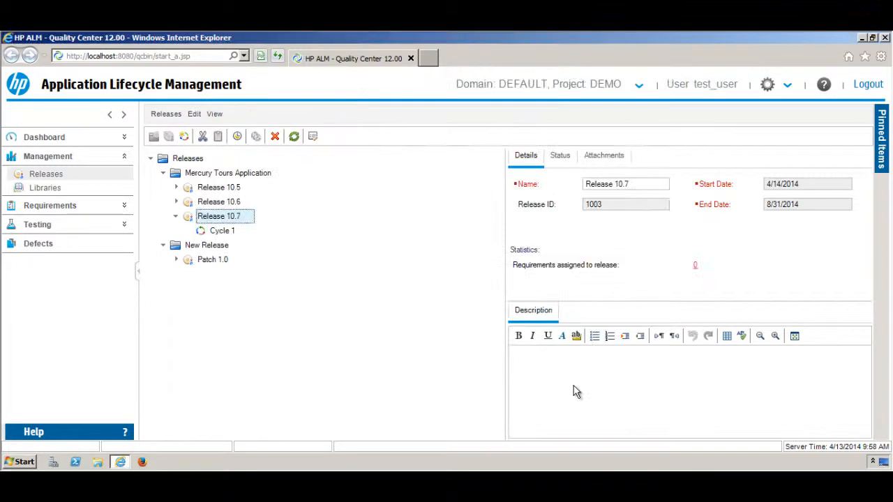
- Start another new cycle under Release 10.7, naming it Cycle 2 with a start date of 5/19/2014
{"action": "right_click", "coordinate": [223, 217]}
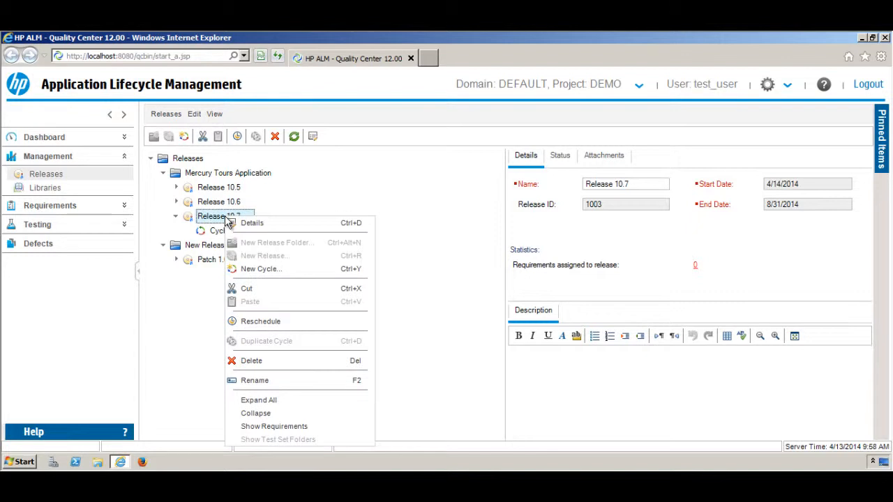
{"action": "left_click", "coordinate": [276, 272]}
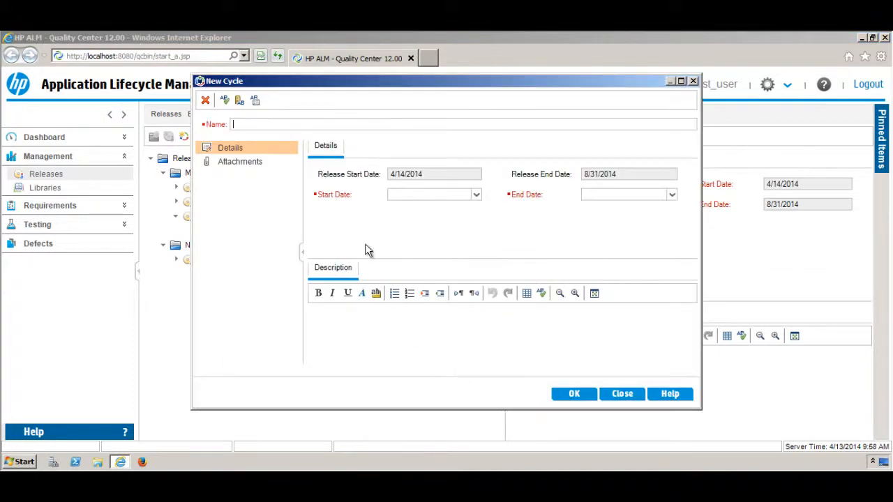
{"action": "type", "text": "Cycle 2"}
{"action": "left_click", "coordinate": [476, 194]}
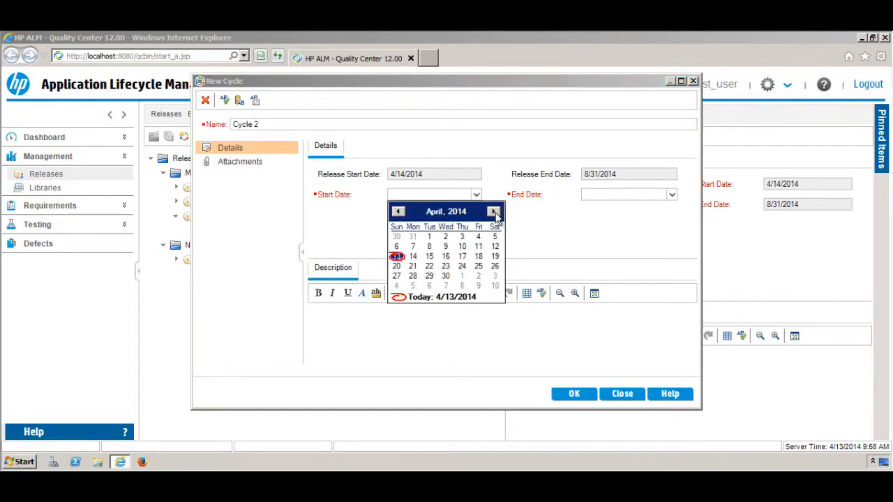
{"action": "left_click", "coordinate": [494, 211]}
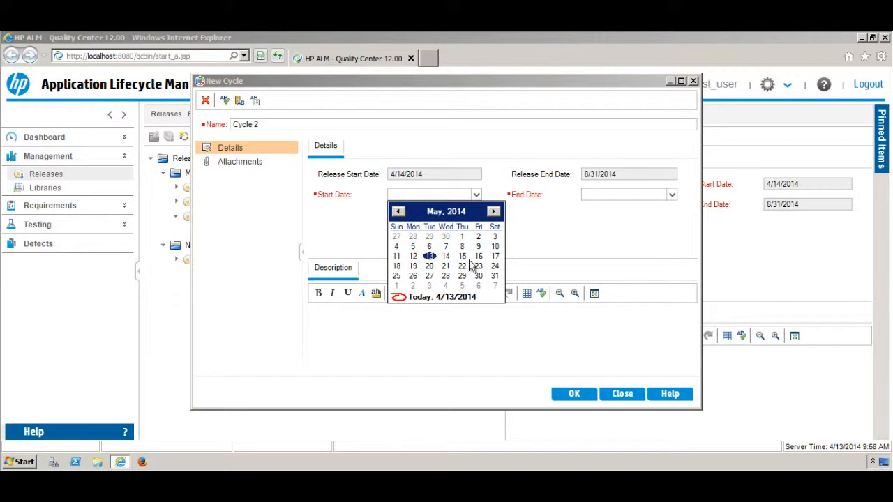
{"action": "left_click", "coordinate": [413, 267]}
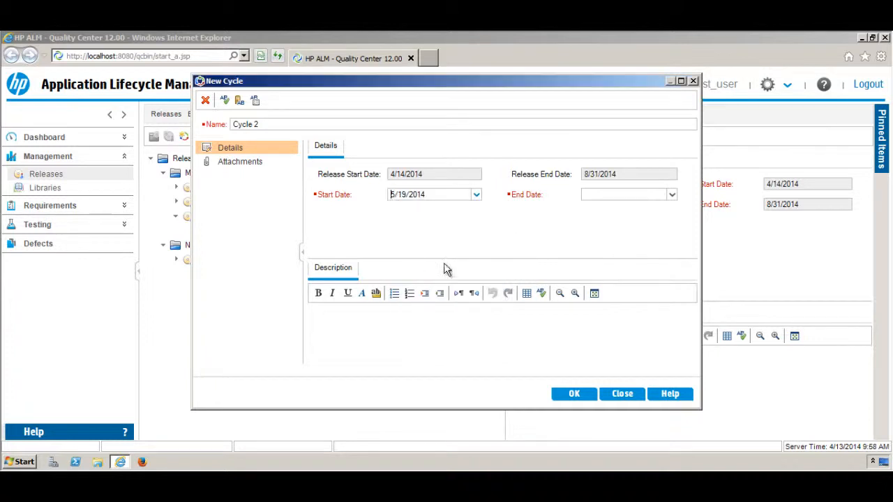
- Set Cycle 2's end date to 6/13/2014 and create the cycle
{"action": "left_click", "coordinate": [671, 197]}
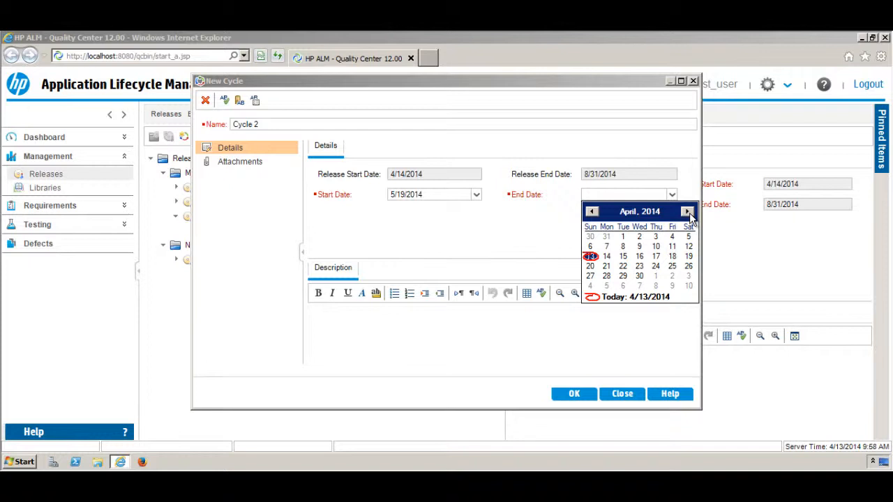
{"action": "left_click", "coordinate": [688, 212]}
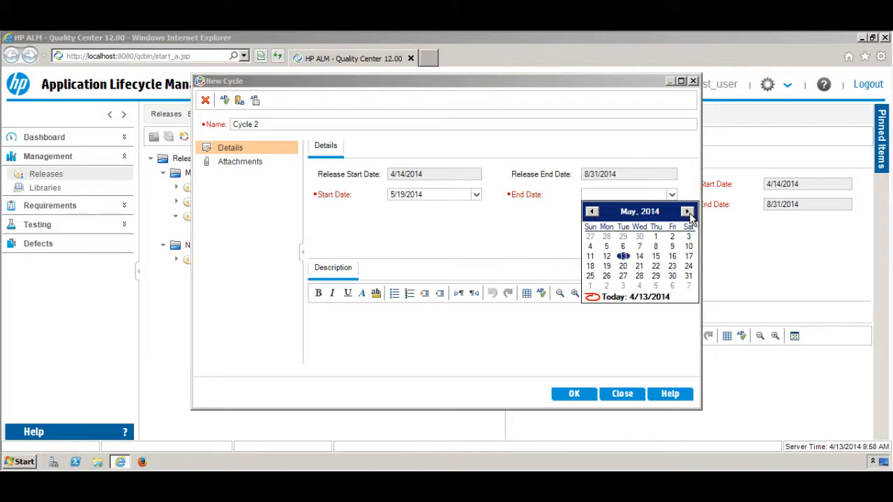
{"action": "left_click", "coordinate": [688, 212]}
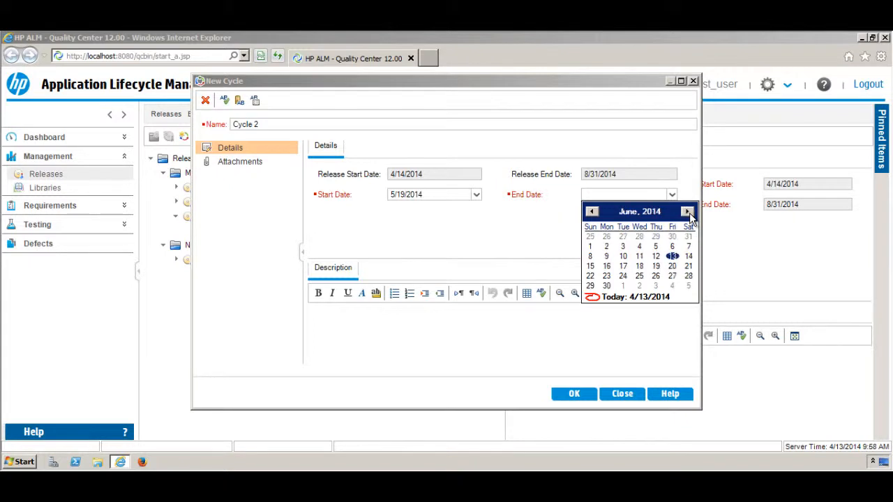
{"action": "left_click", "coordinate": [673, 258]}
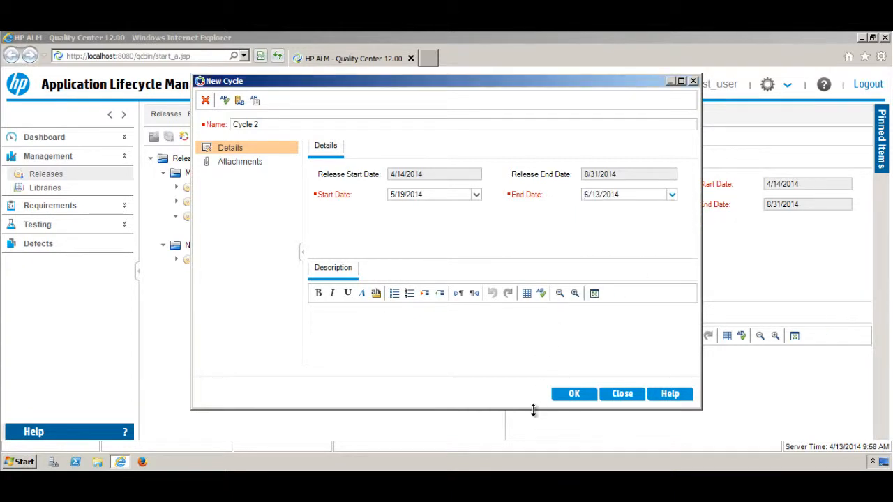
{"action": "left_click", "coordinate": [573, 394]}
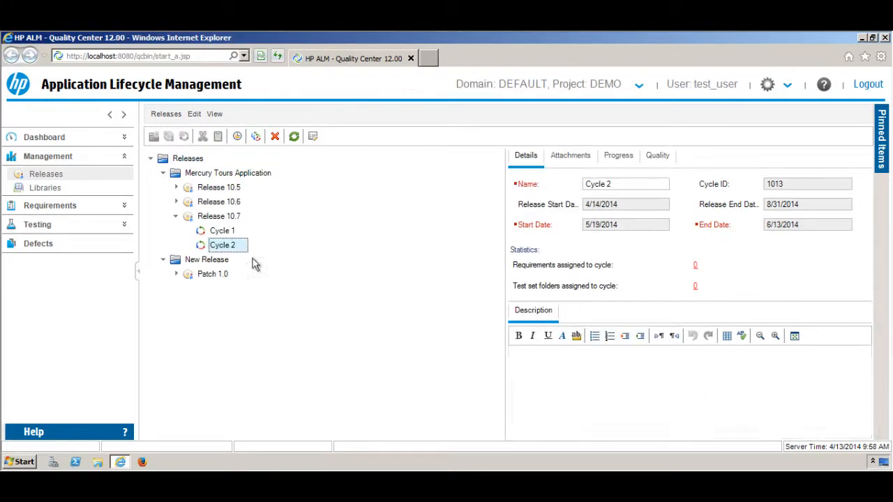